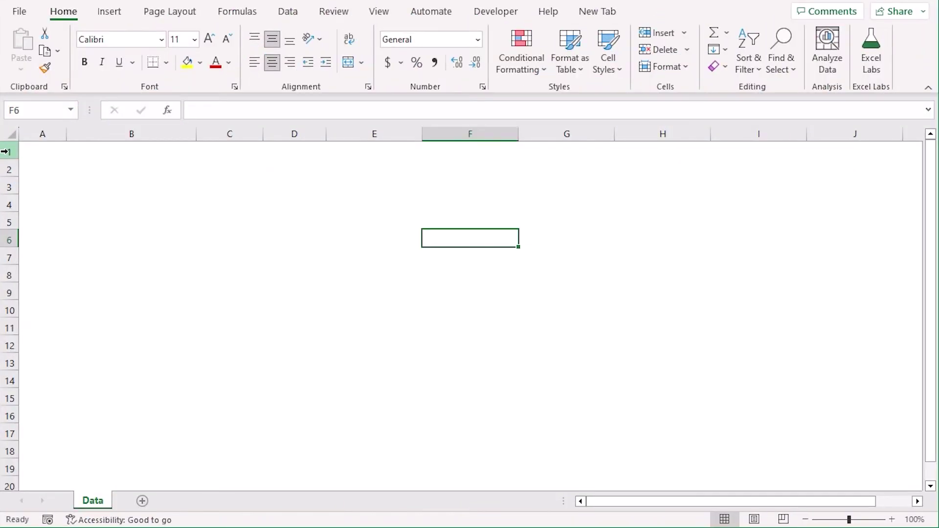
Enter the headers Name, Street Address, City and State in cells A1 to D1
click(9, 152)
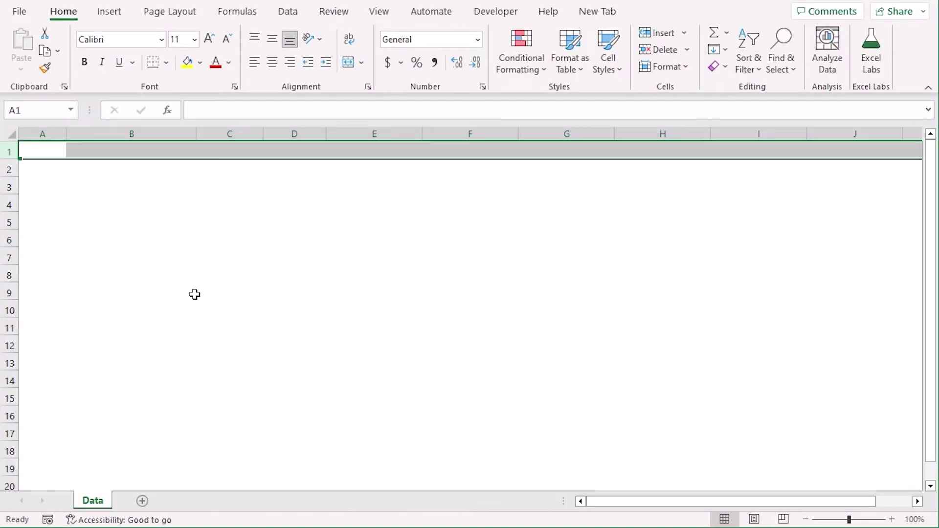
click(121, 238)
click(34, 155)
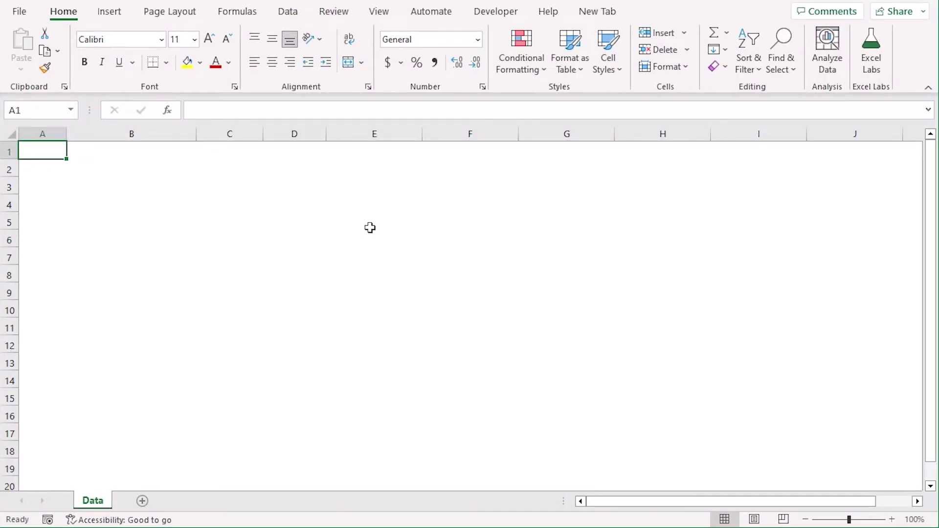
text(Name)
key(Tab)
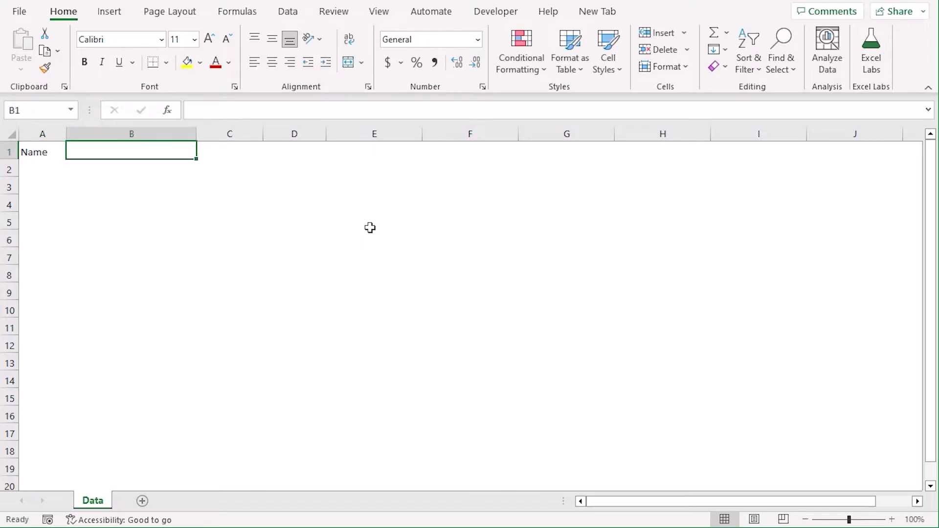
text(Street)
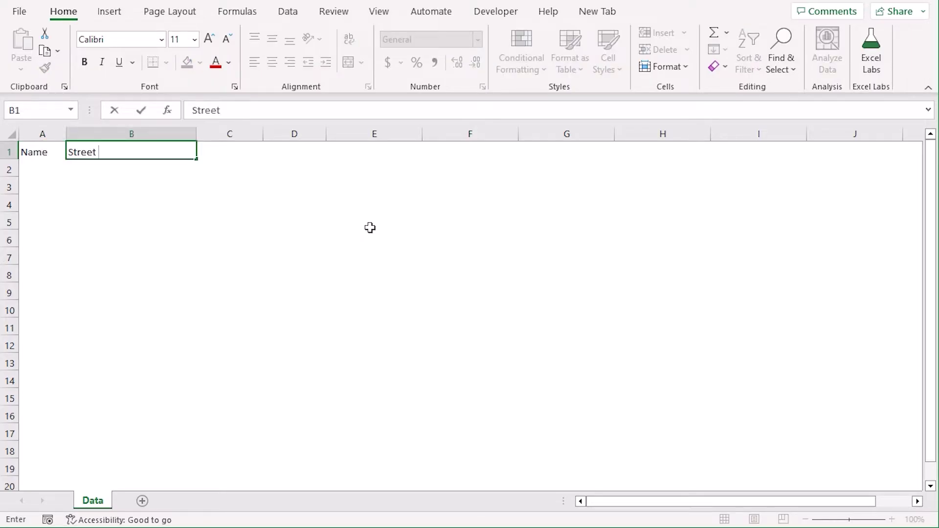
text( Address)
key(Tab)
text(C)
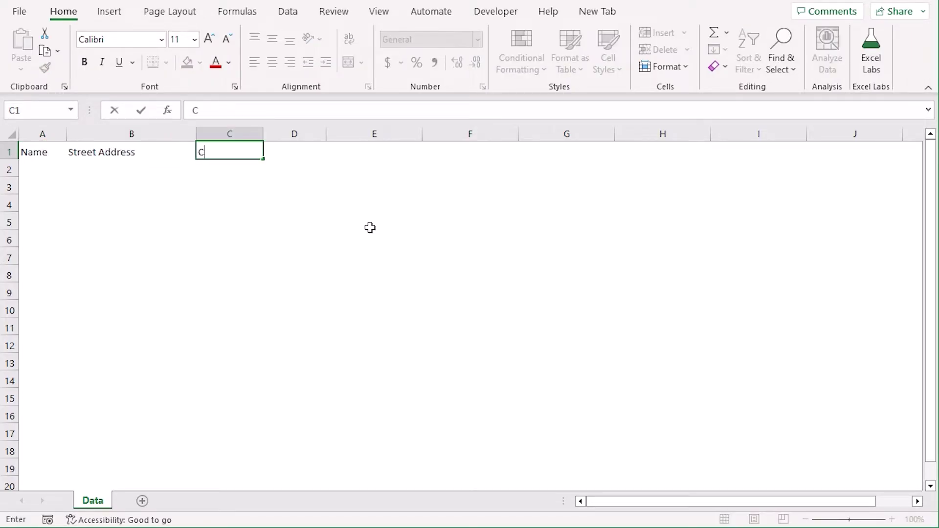
key(Tab)
text(S)
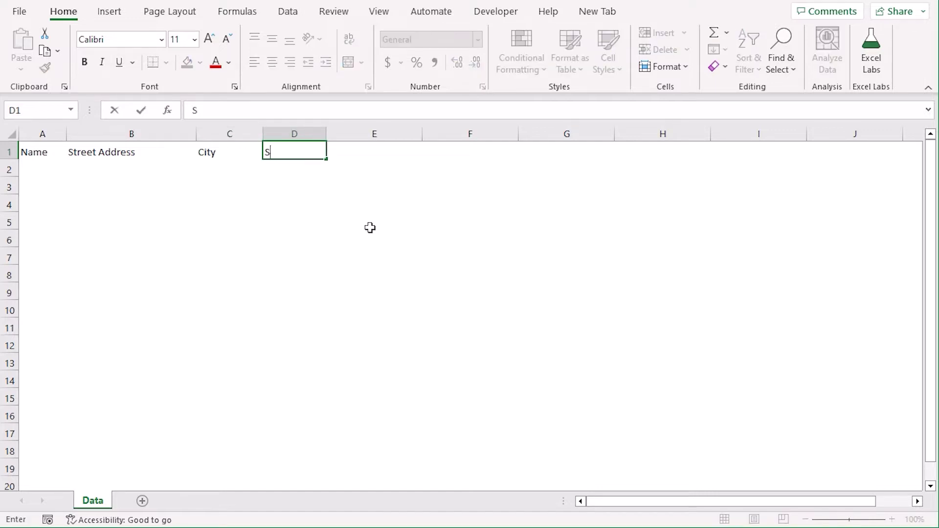
text(tate)
Make the A1:D1 headers bold and 12-point, centred horizontally and vertically
drag(29, 152, 253, 157)
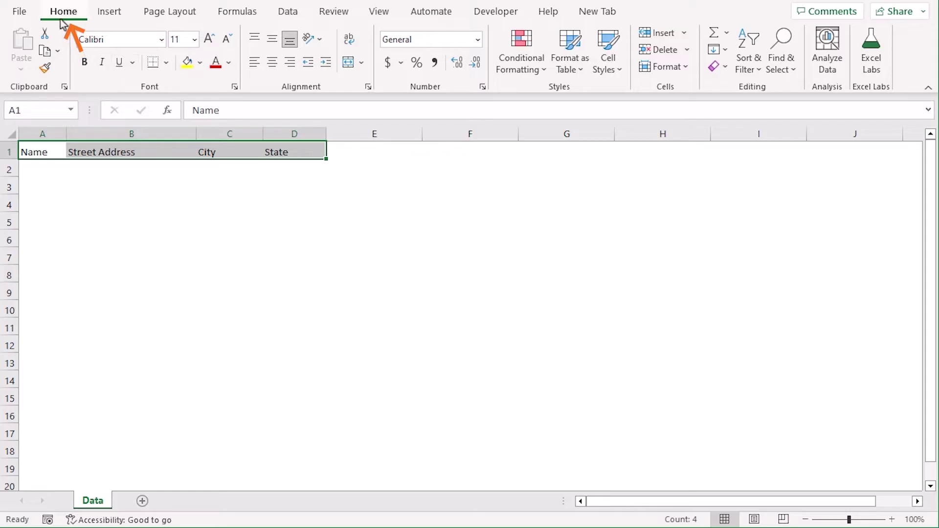
click(85, 65)
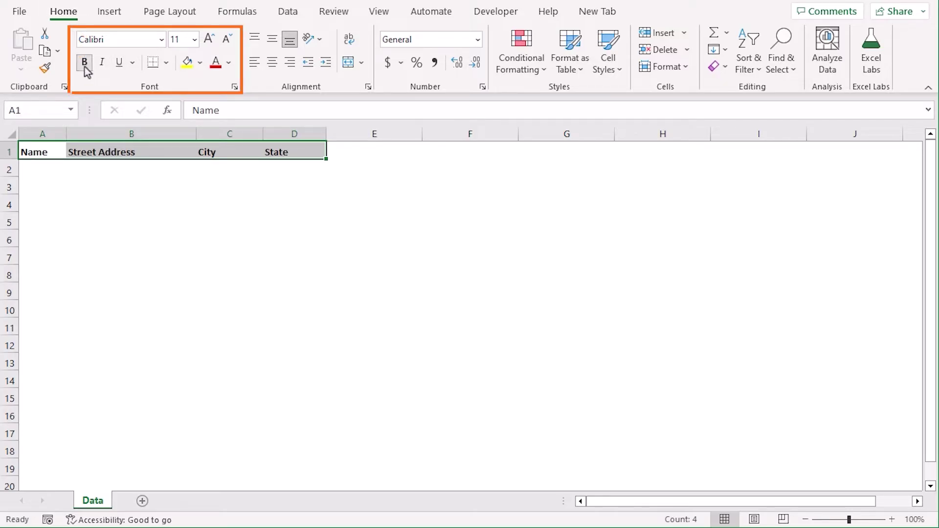
click(210, 41)
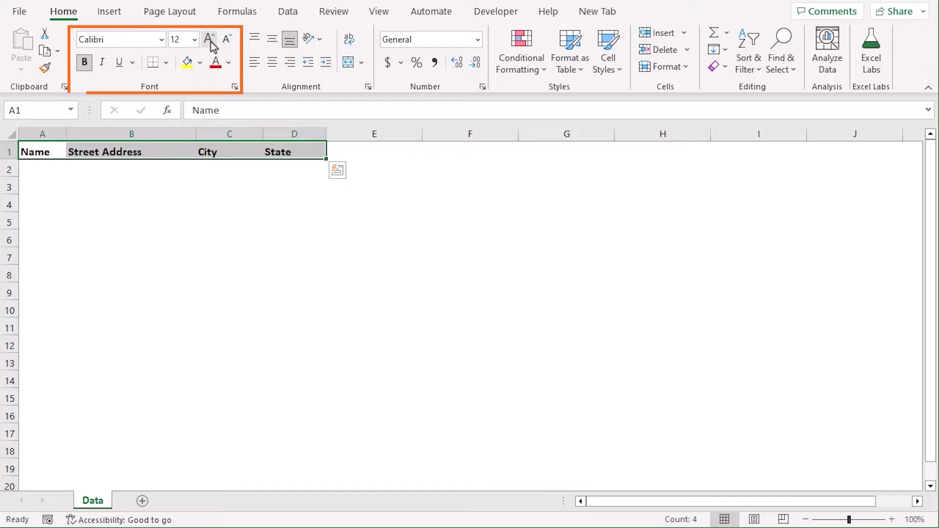
click(272, 62)
click(272, 43)
Paste the nine employee address rows into A2:D10
click(33, 170)
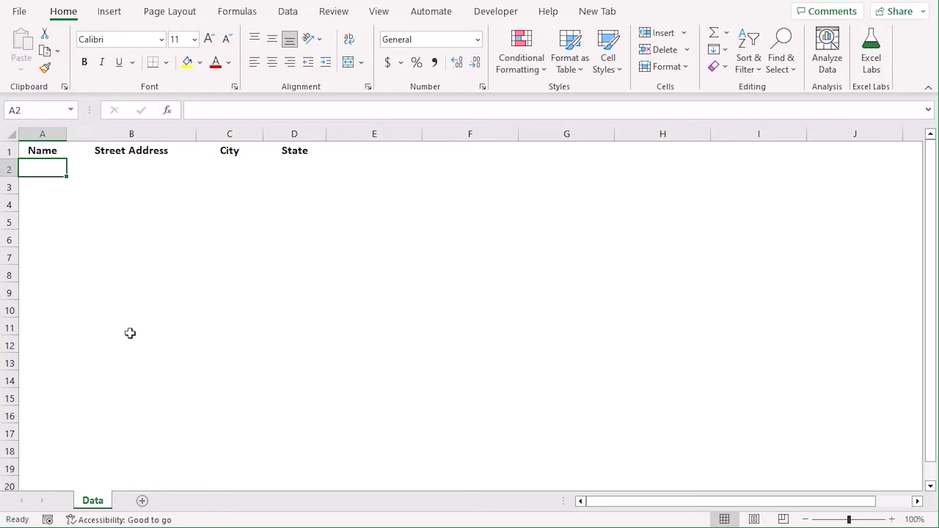
key(ctrl+c)
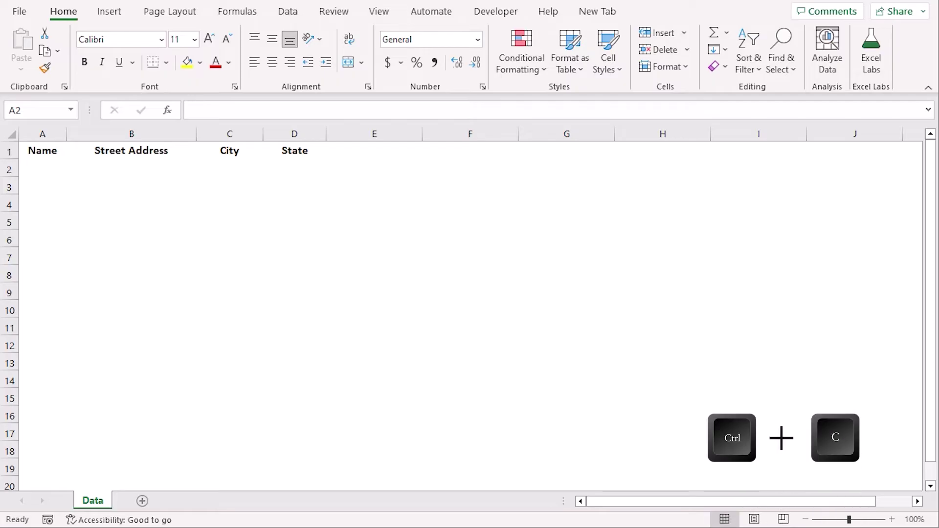
click(42, 171)
key(ctrl+v)
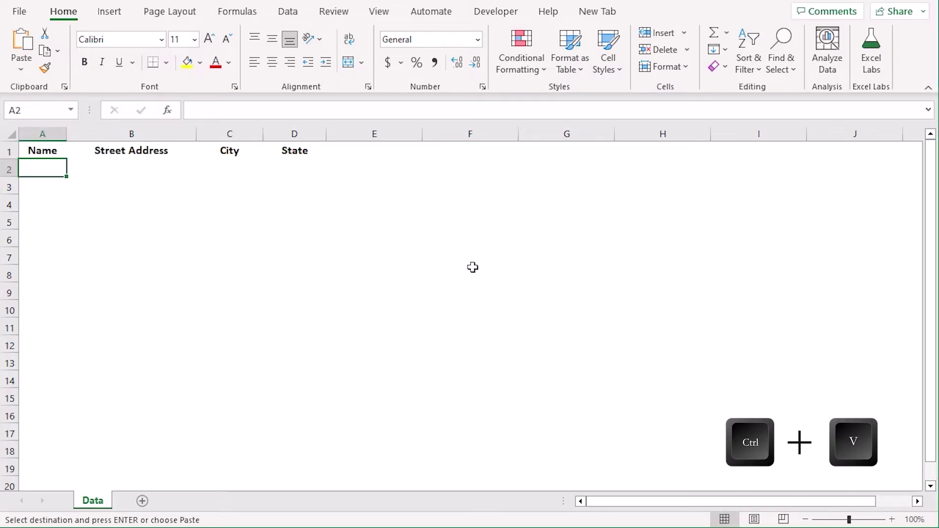
click(472, 267)
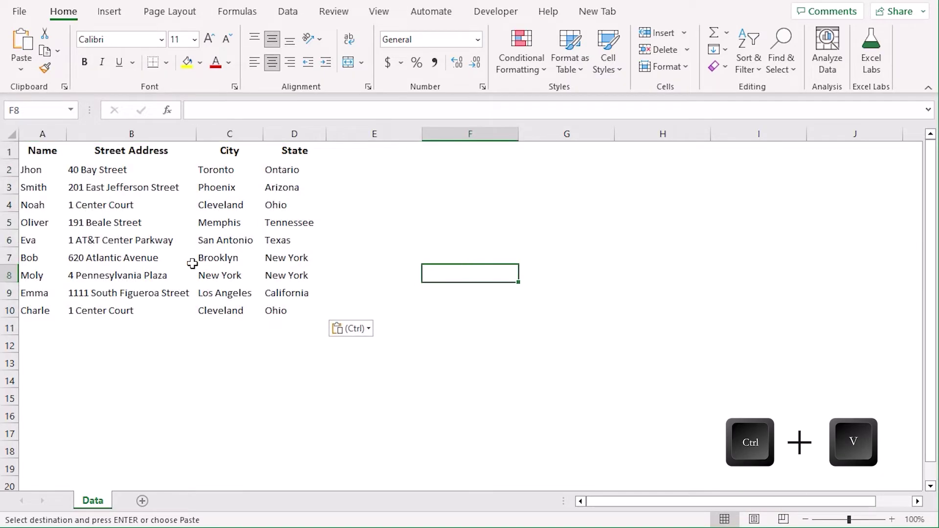
Apply All Borders to the whole table A1:D10
click(42, 154)
drag(42, 154, 300, 313)
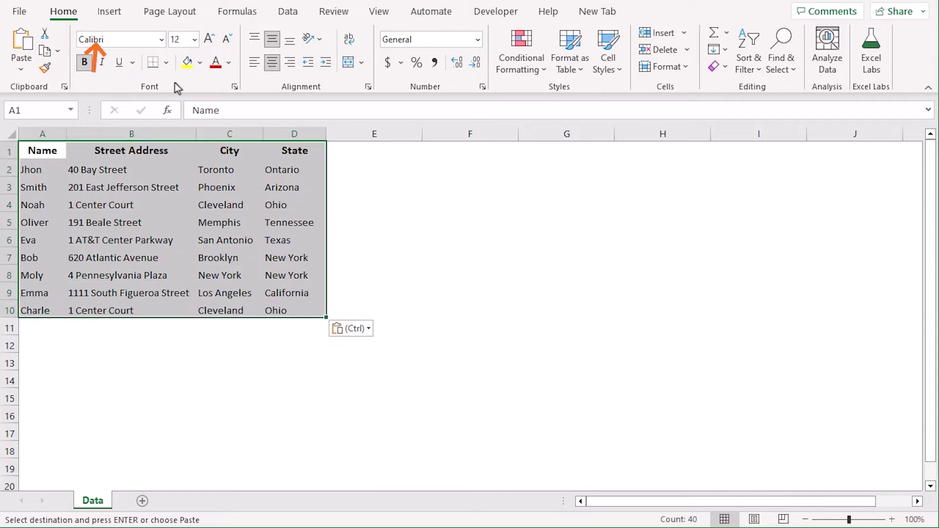
click(166, 64)
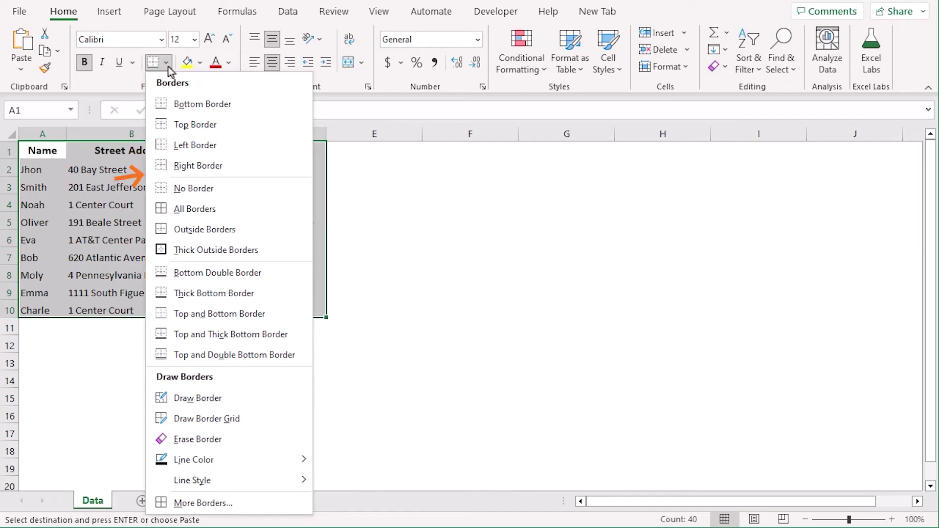
click(196, 210)
click(230, 397)
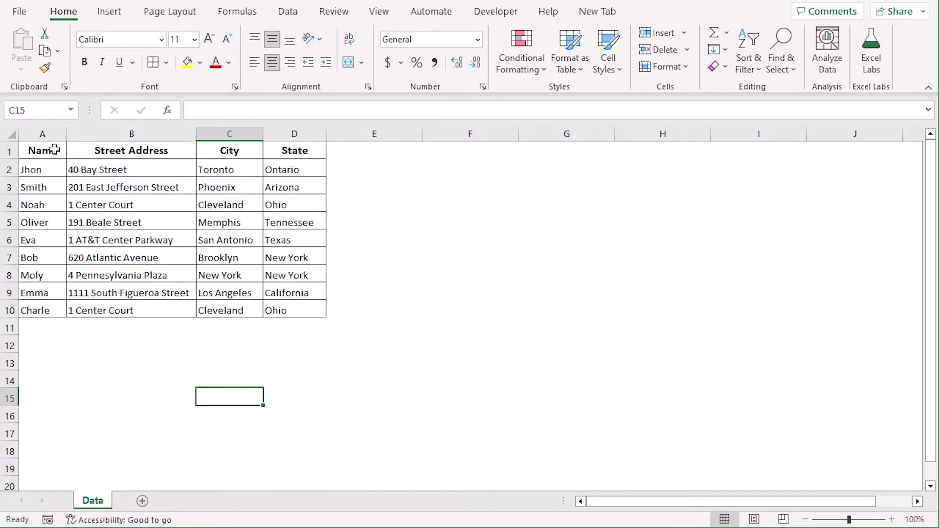
Fill the A1:D1 header row with light blue
drag(42, 151, 266, 150)
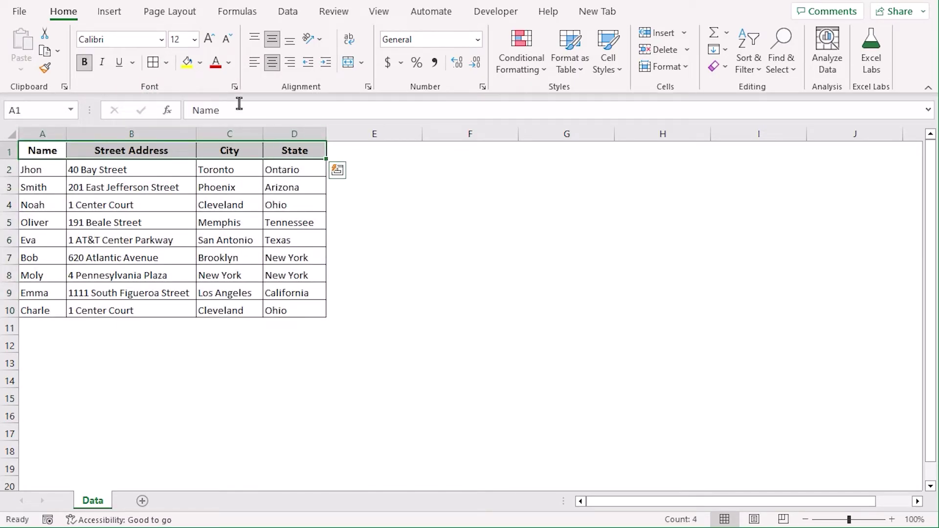
click(199, 63)
click(285, 119)
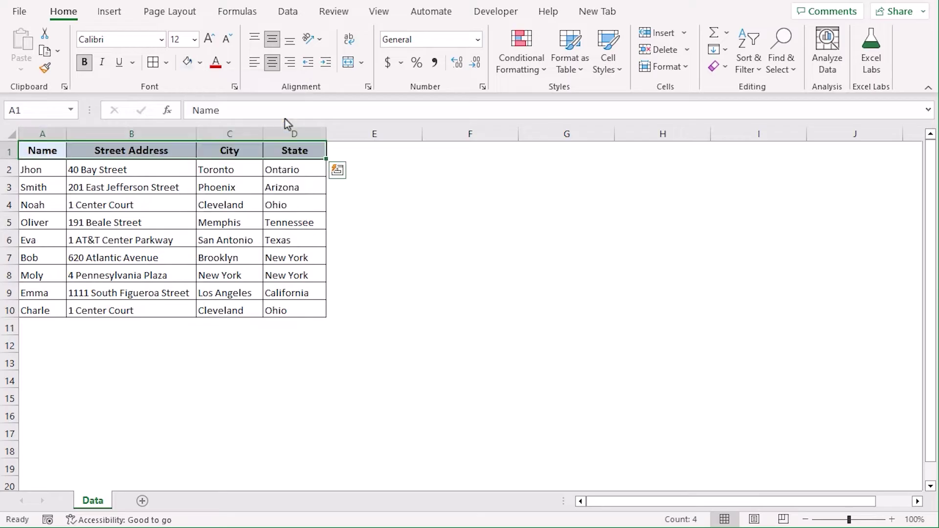
click(369, 420)
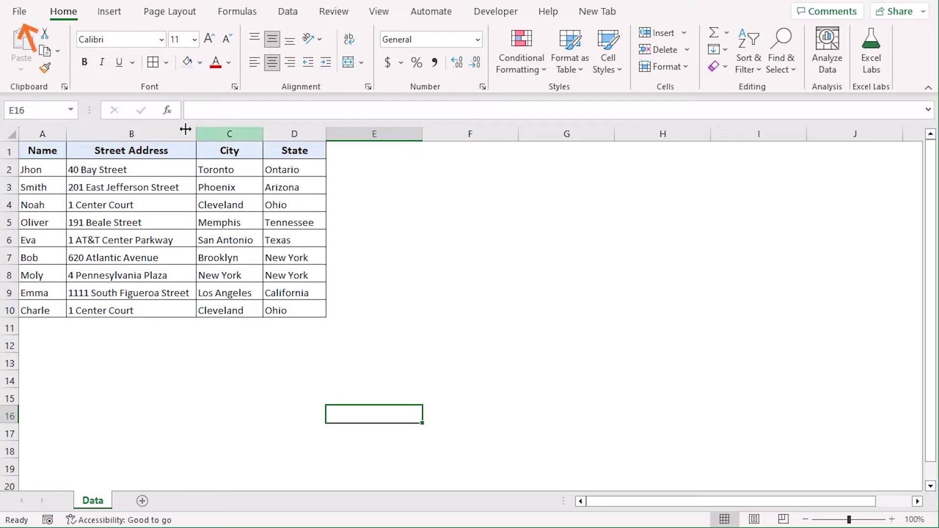
Save the employee address workbook from the File menu and with Ctrl+S
click(22, 12)
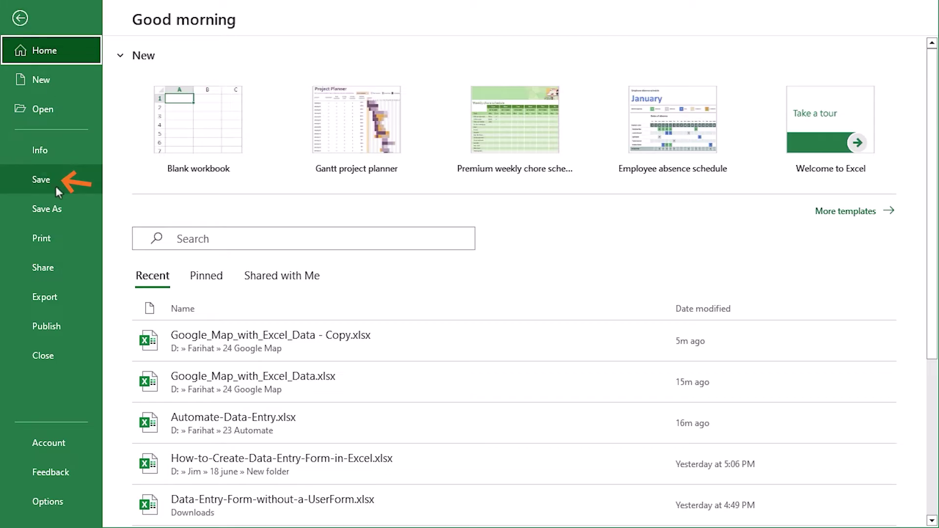
click(56, 186)
key(ctrl+s)
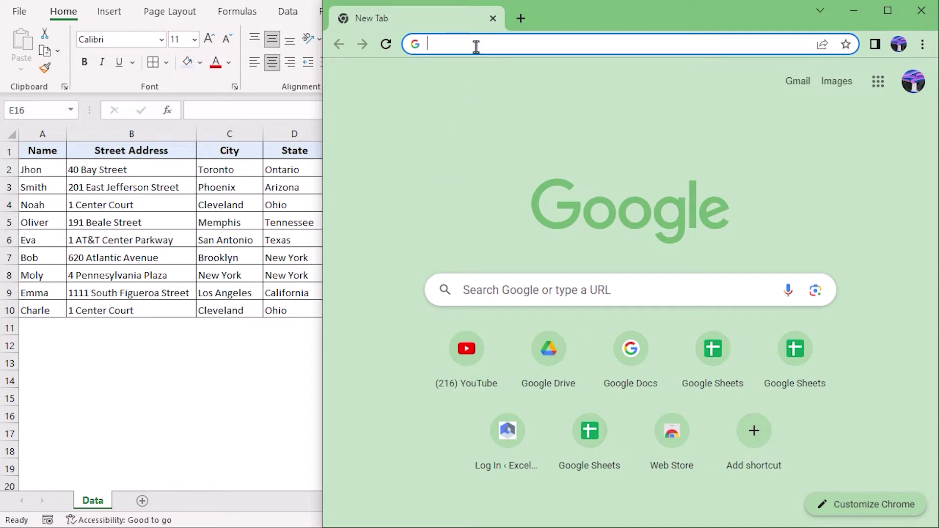
Search 'Google my map' and open the Google My Maps home page from the results
click(768, 42)
text(Google my map)
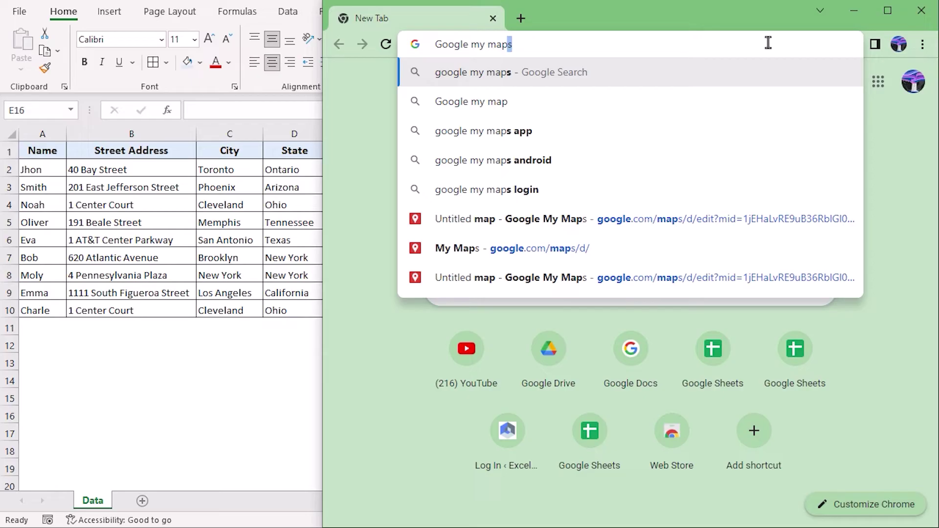
key(Return)
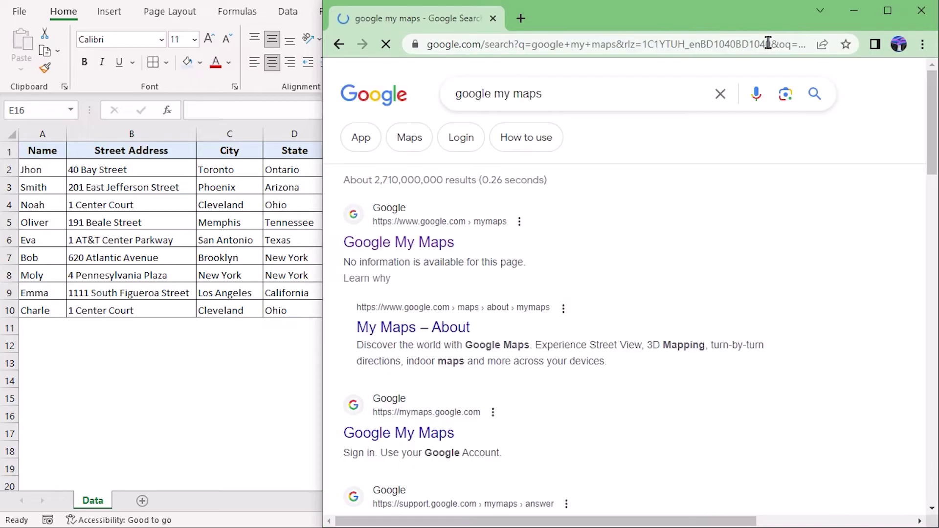
click(429, 253)
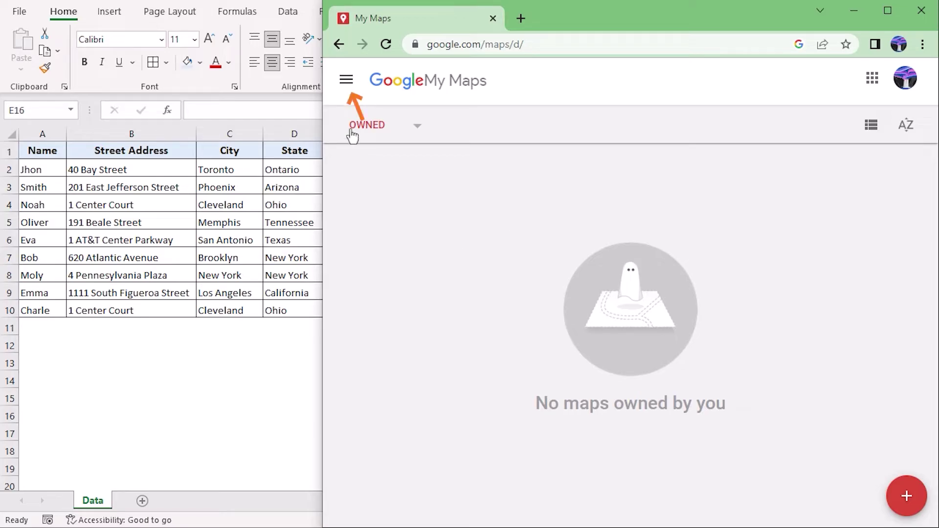
Create a new untitled map from the My Maps side menu
click(347, 83)
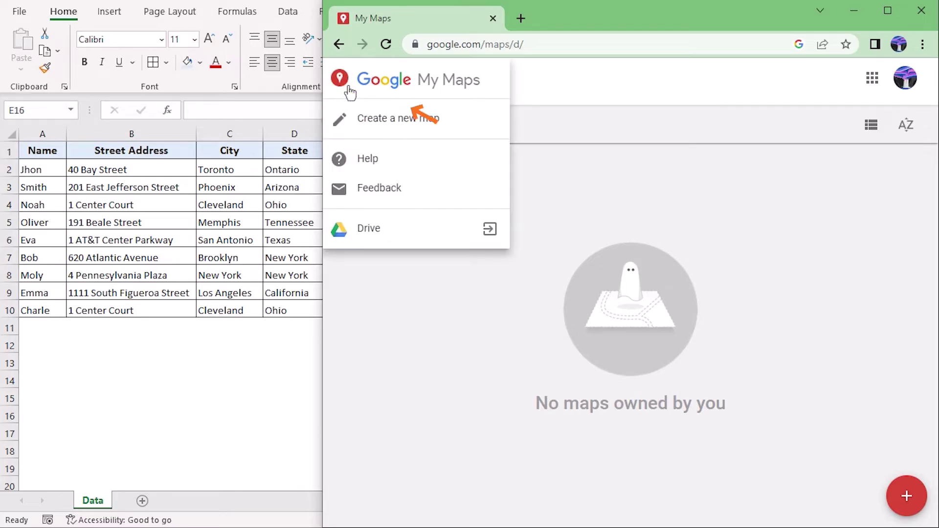
click(459, 128)
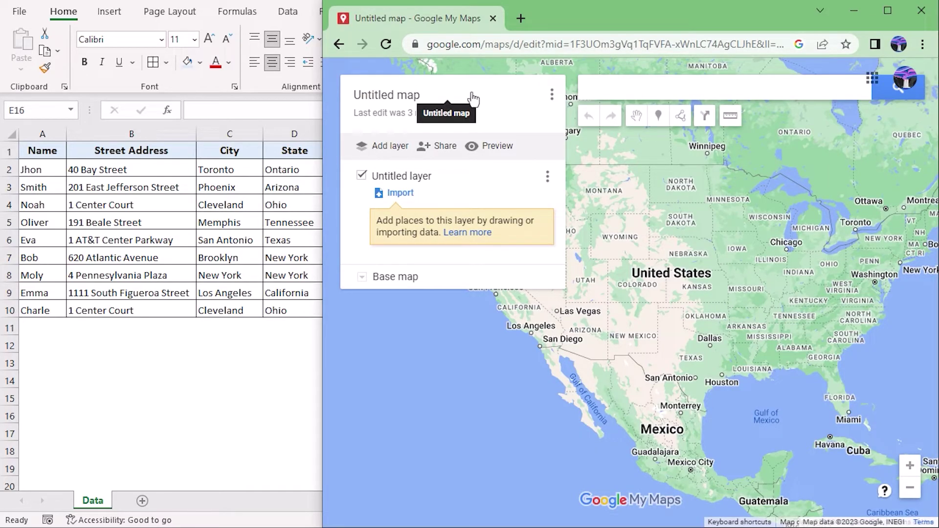
Import Google_Map_with_Excel_Data.xlsx from the computer into the Untitled layer
click(401, 194)
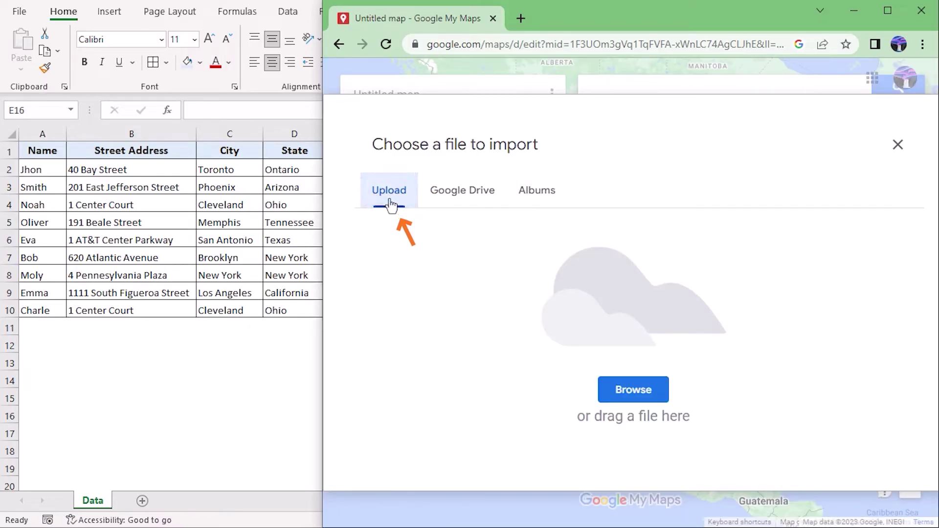
click(641, 395)
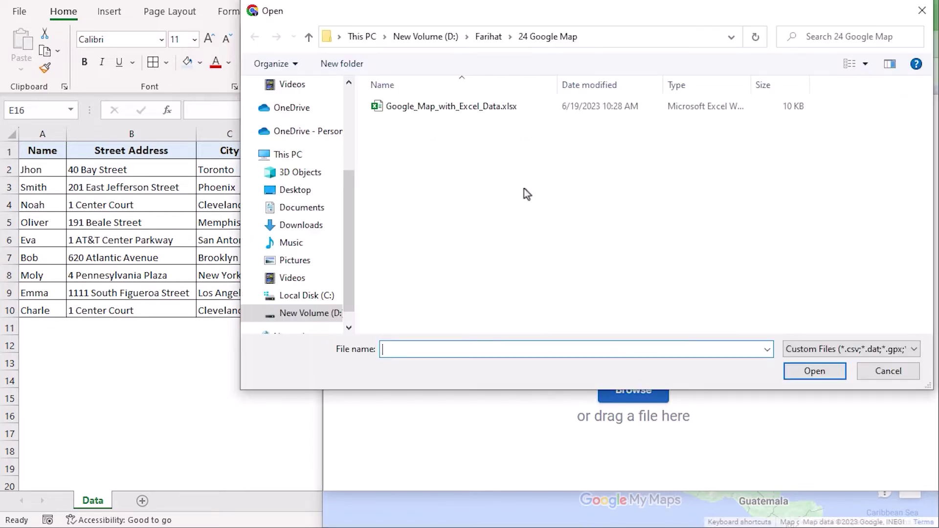
click(465, 110)
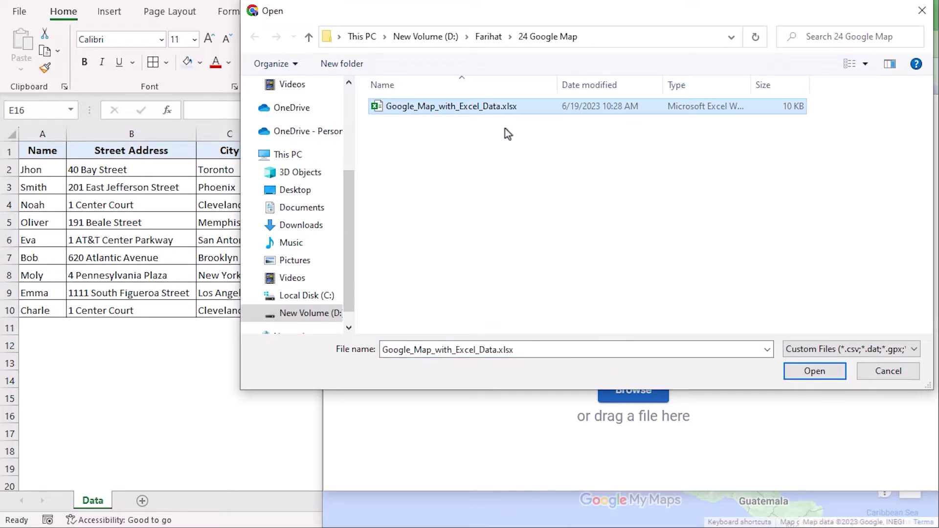
click(814, 371)
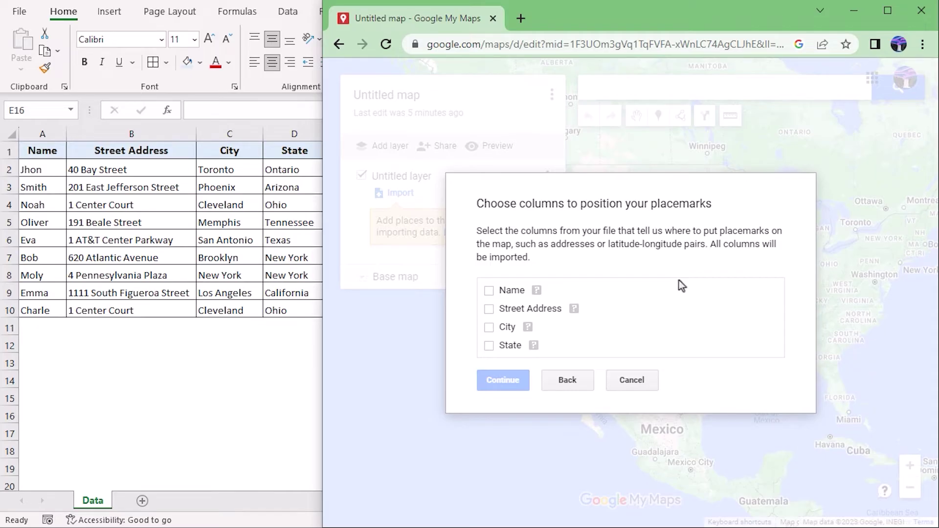
Place pins using the Street Address, City and State columns, titled by Name
click(493, 310)
click(491, 327)
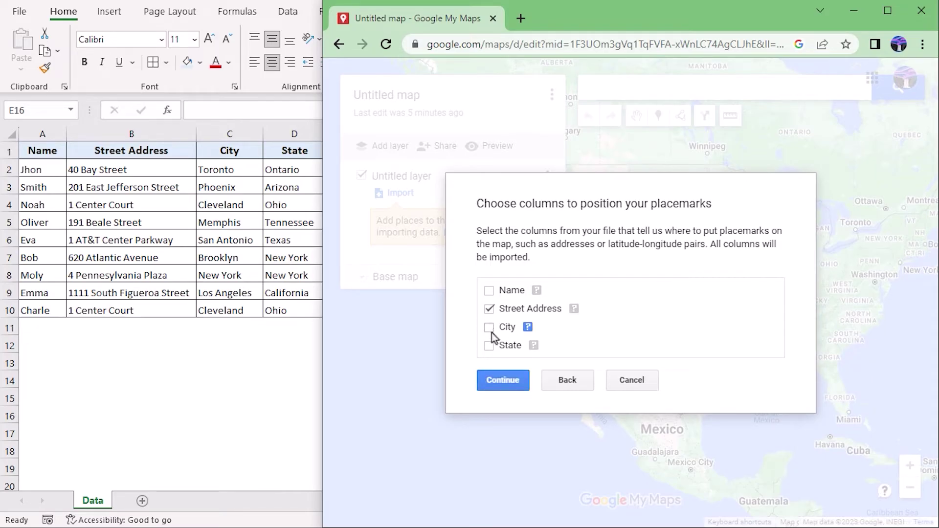
click(491, 348)
click(522, 380)
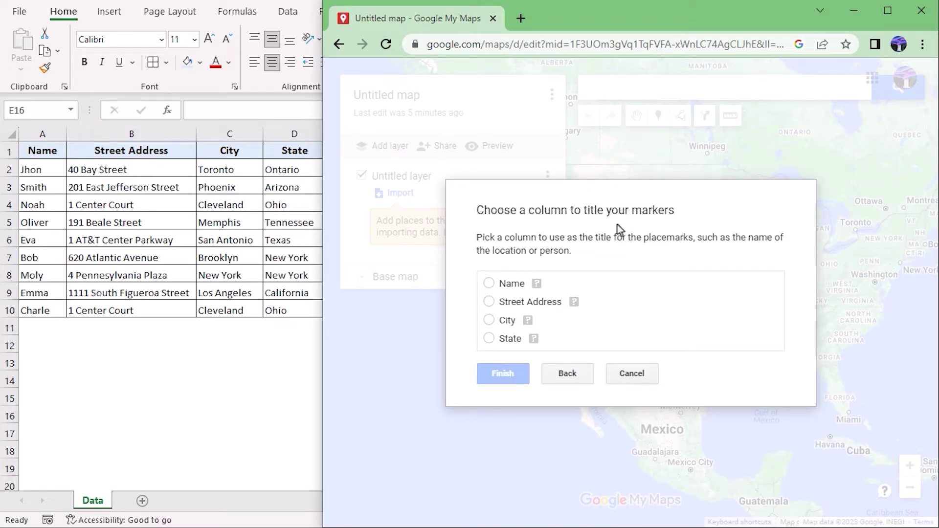
click(490, 285)
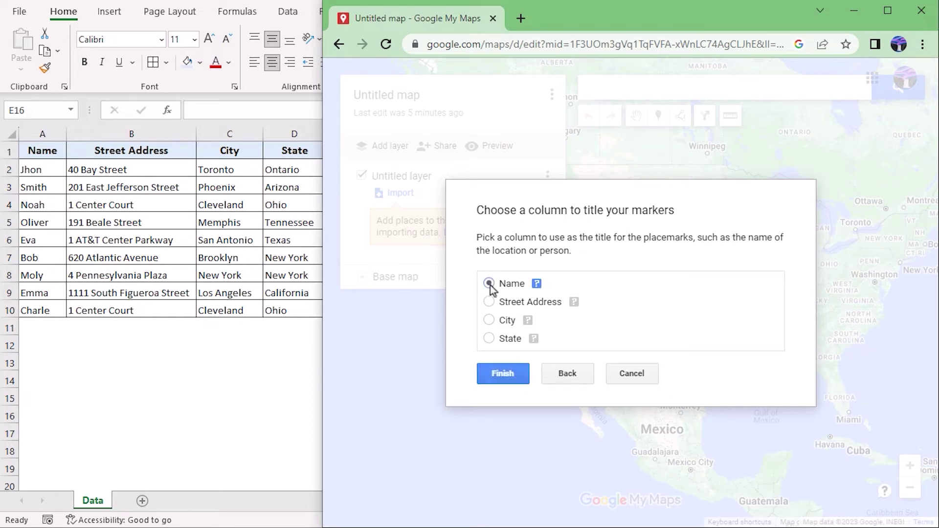
click(514, 378)
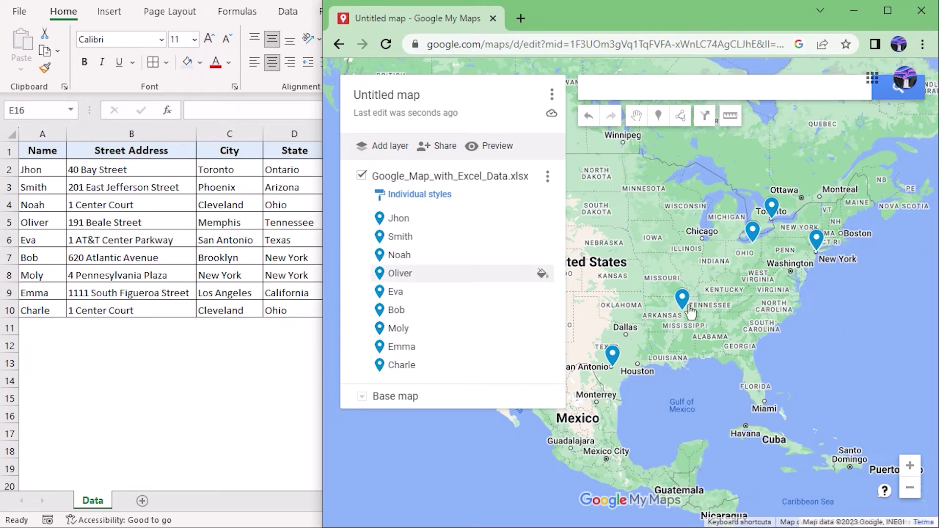
Pan and zoom out so all nine pins, from California to Toronto, are visible
drag(721, 213, 843, 211)
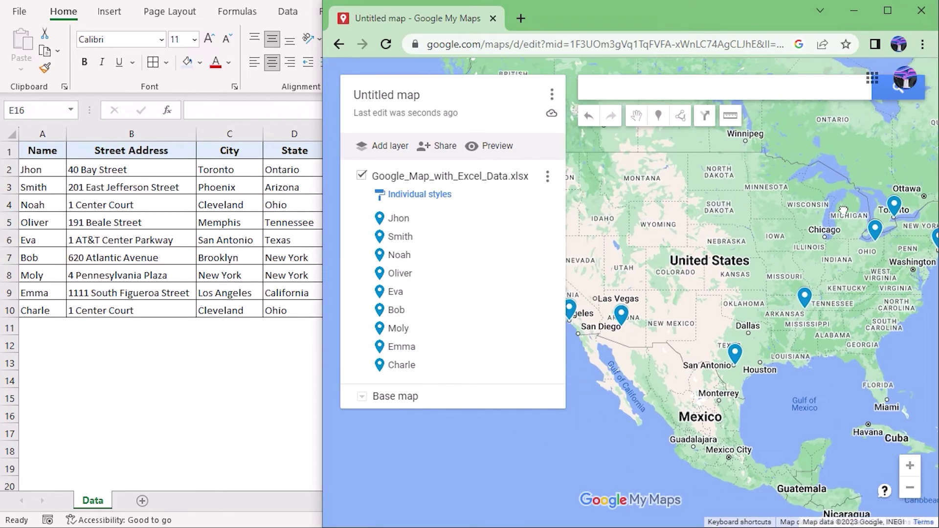
scroll(754, 288, up, 2)
scroll(753, 289, down, 2)
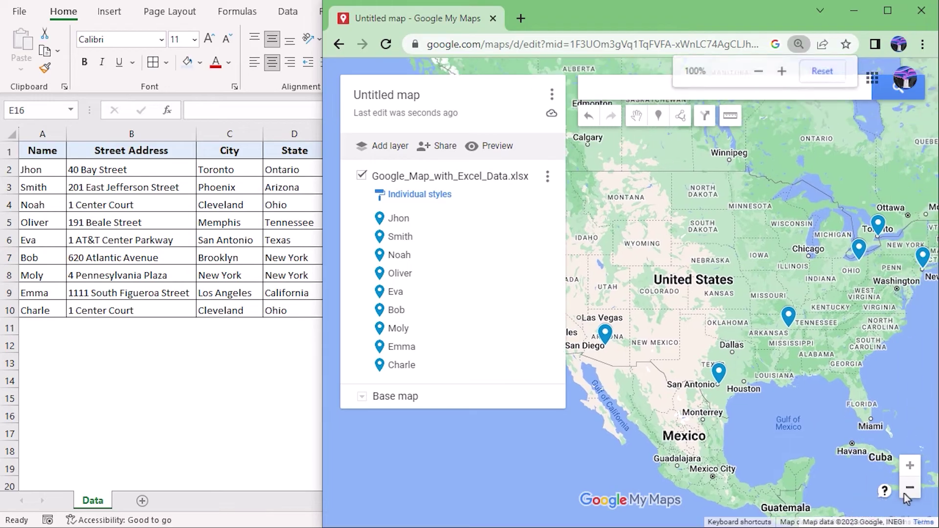
click(910, 488)
drag(894, 317, 835, 268)
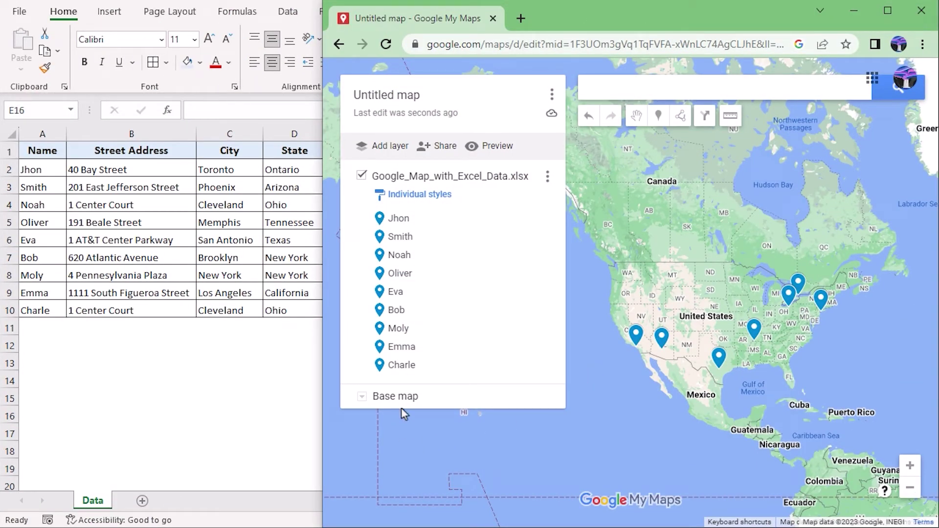
Try the Satellite base map, then settle on the Simple Atlas style
click(363, 398)
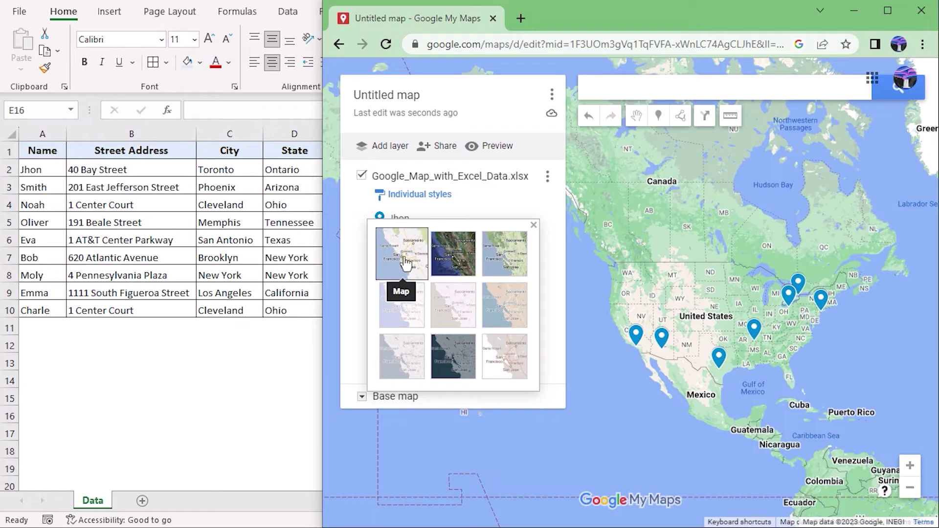
click(457, 267)
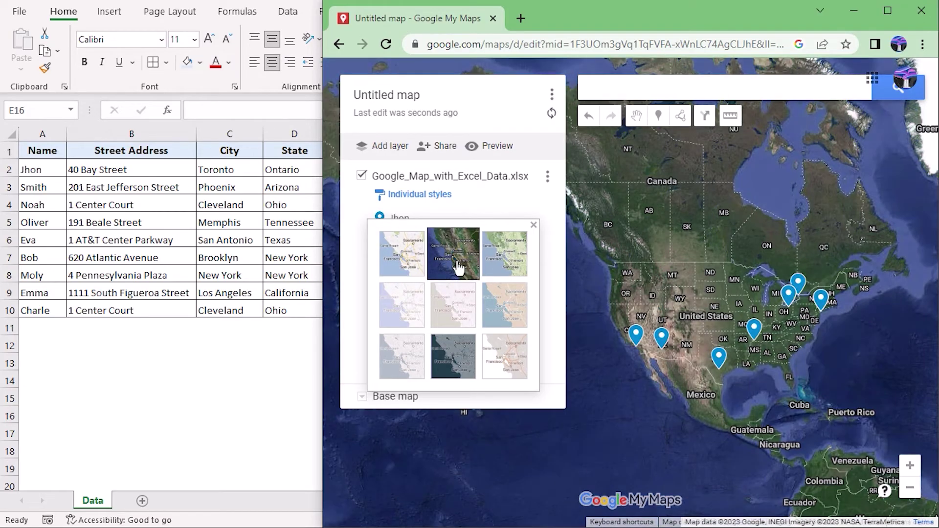
click(499, 317)
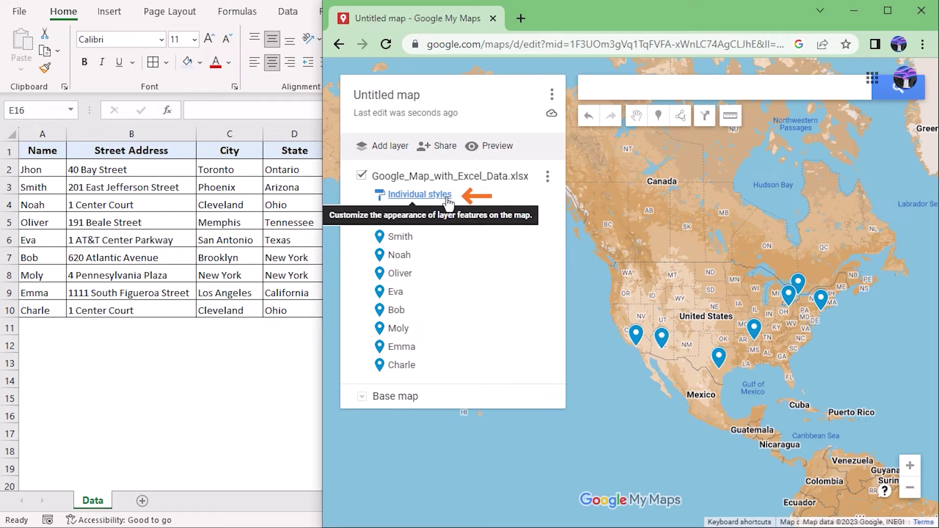
Style the layer by the Name column so each of the nine pins gets its own colour
click(449, 200)
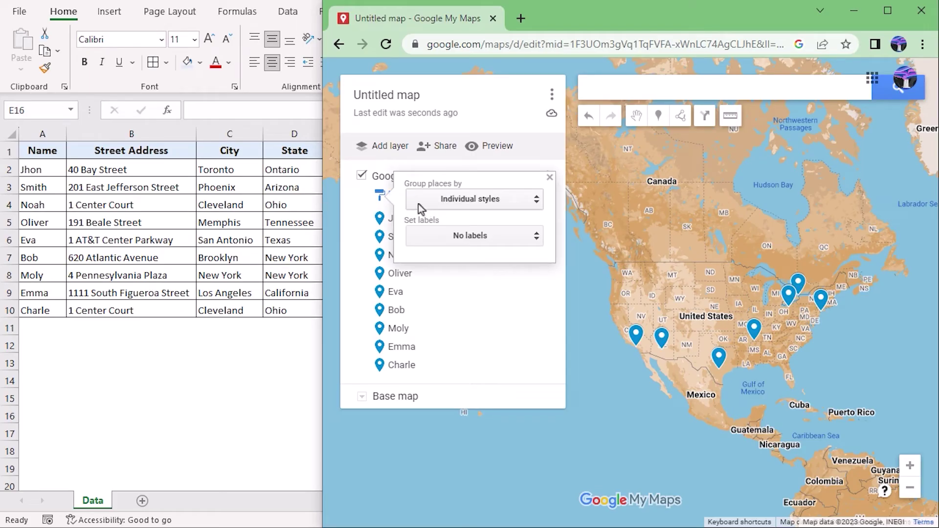
click(450, 200)
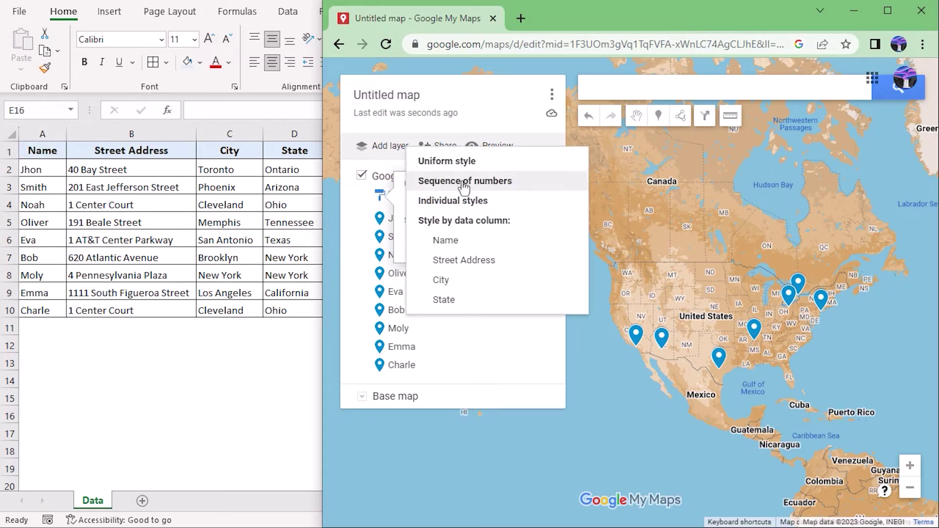
click(529, 247)
click(477, 345)
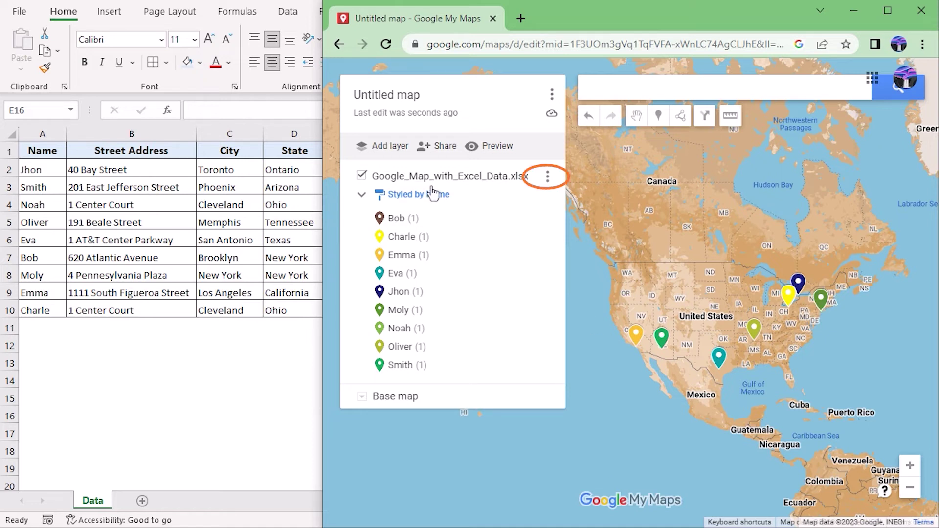
In the layer's data table, correct the San Antonio employee's Name cell by replacing its last letter
click(549, 180)
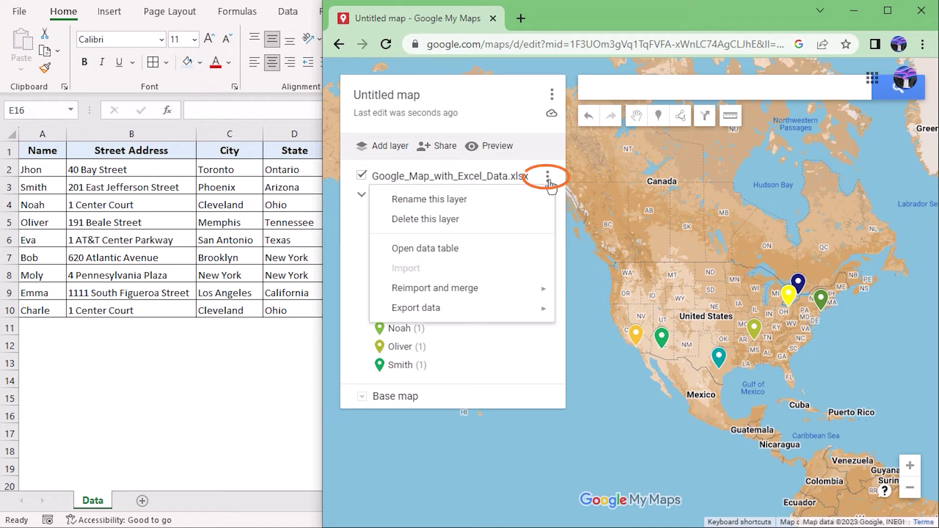
click(480, 252)
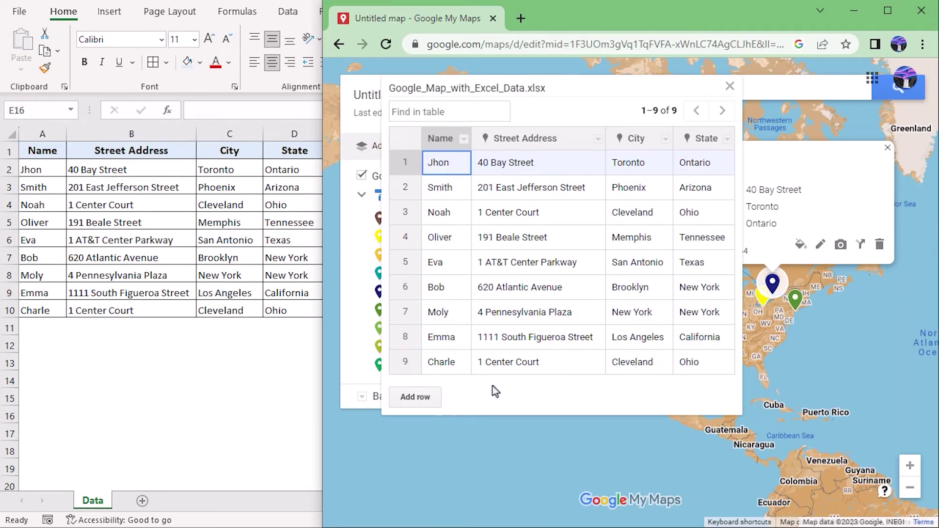
click(453, 259)
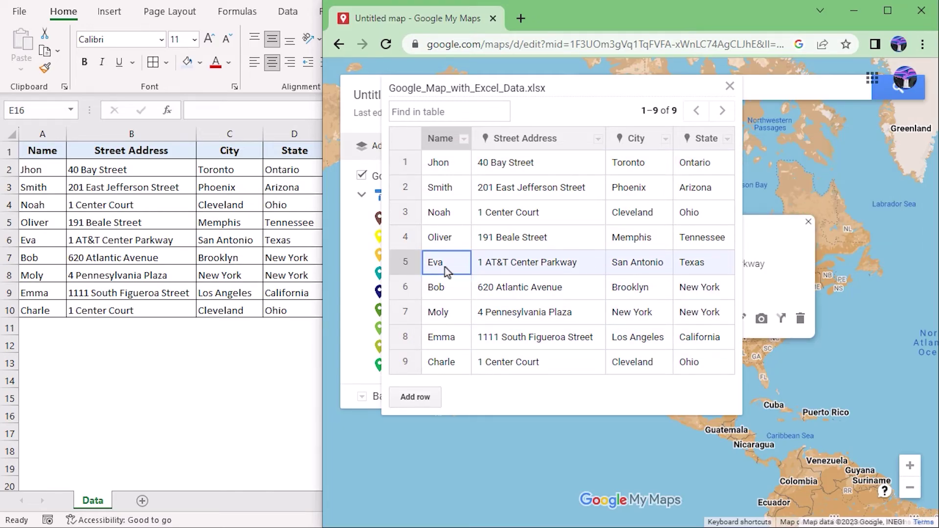
click(444, 266)
key(BackSpace)
text(e)
key(Escape)
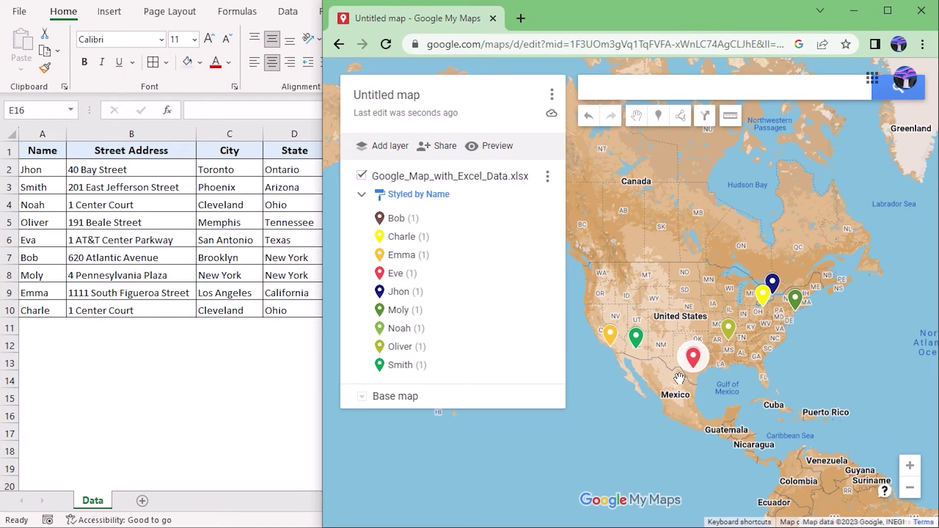
Title the map 'Employee Arenas' with the description 'See all the employee arenas are'
click(442, 150)
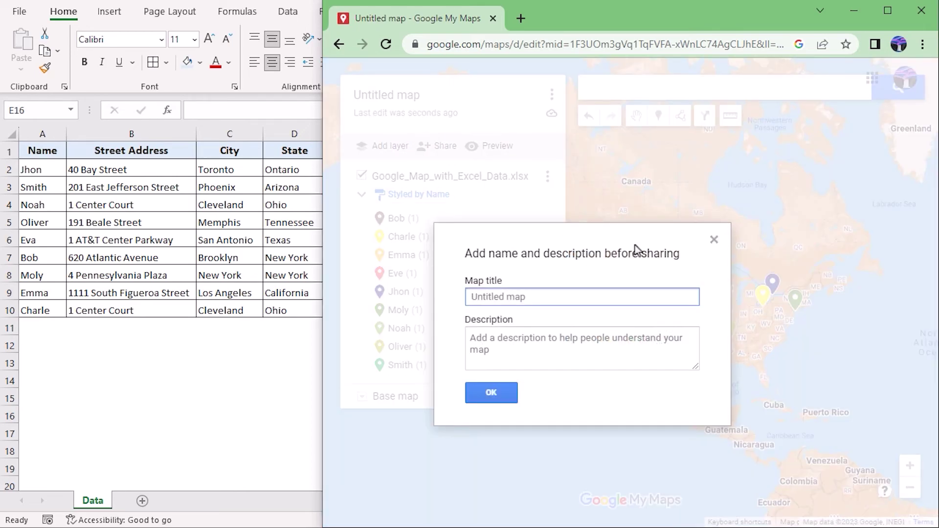
text(Employee Arenas)
click(629, 355)
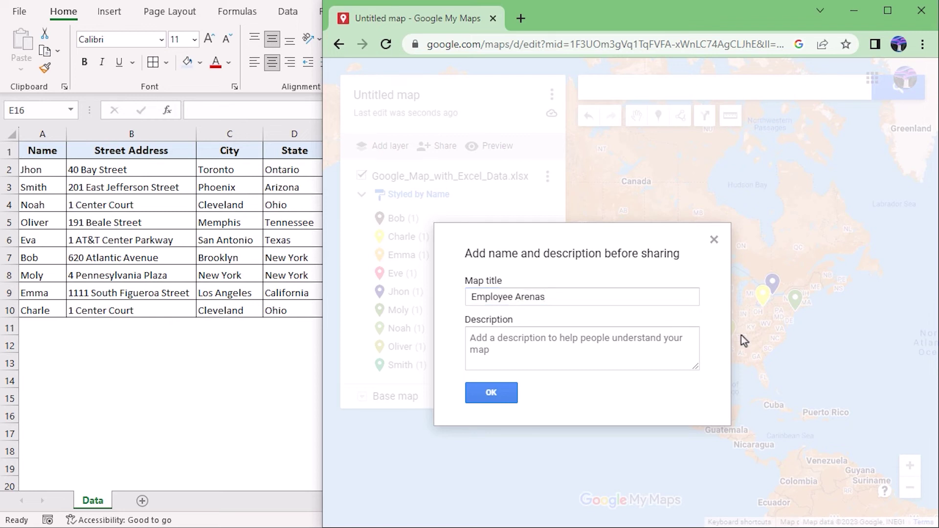
text(See)
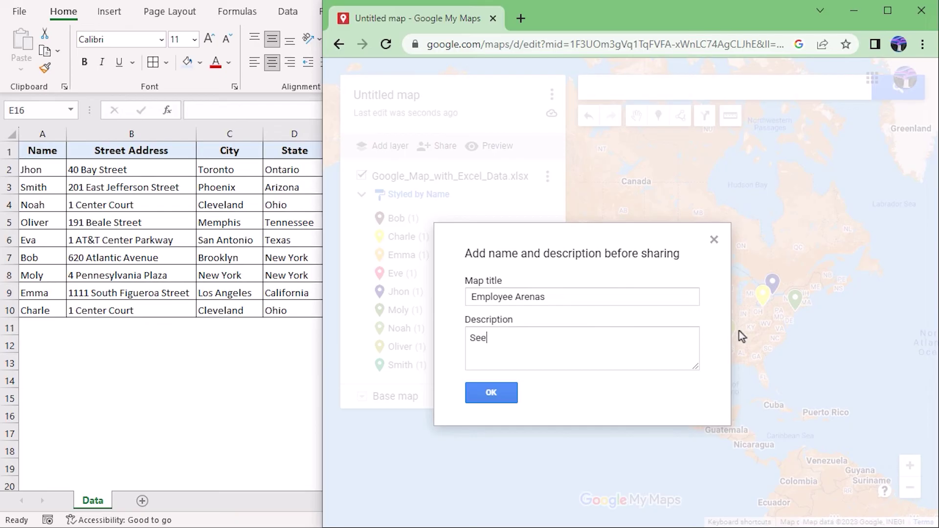
text( all the employee arenas are)
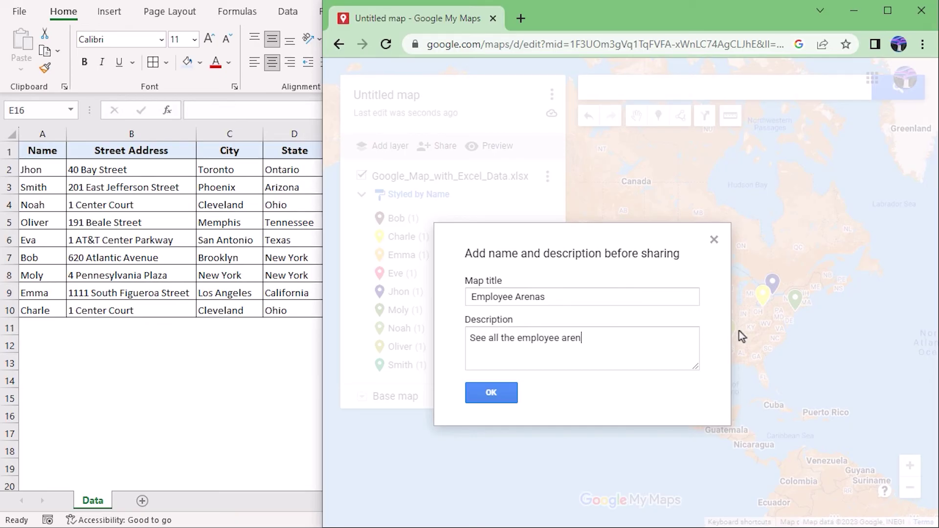
click(513, 397)
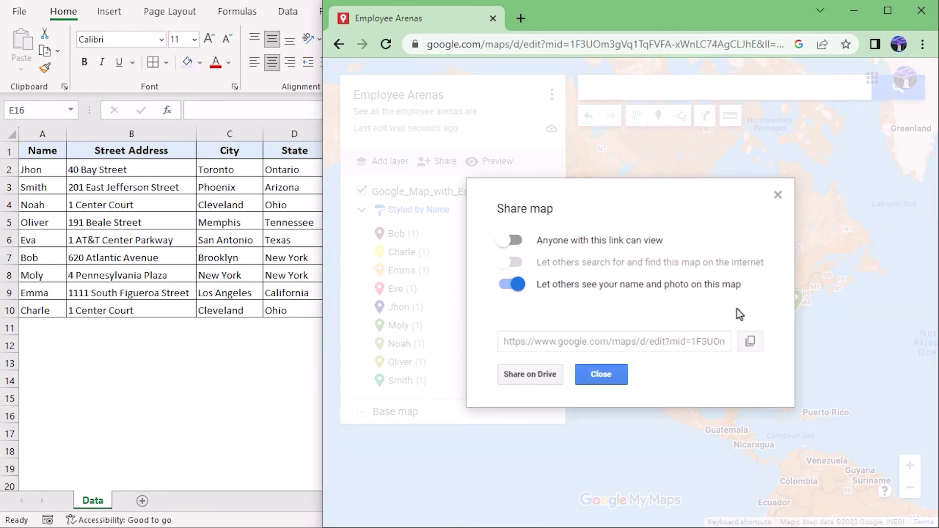
Let anyone with the link view and search for the map, then copy its share link
click(512, 241)
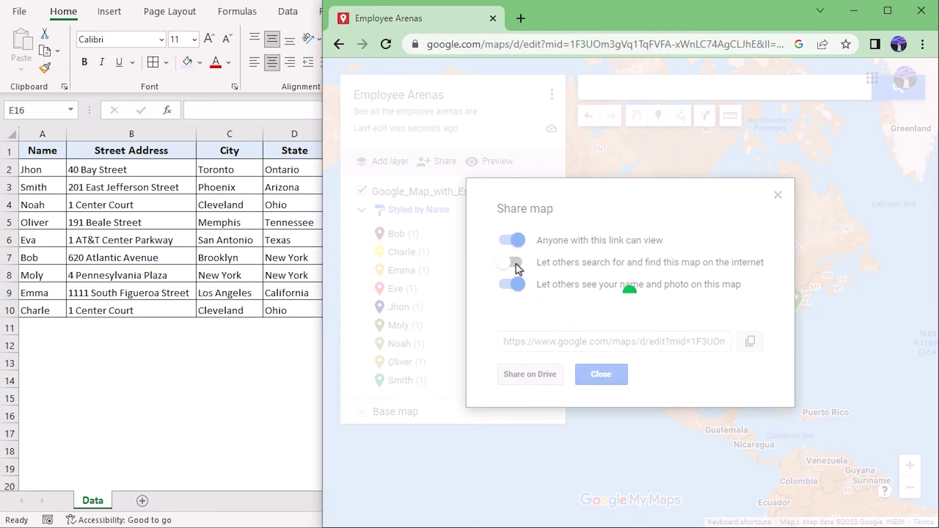
click(518, 265)
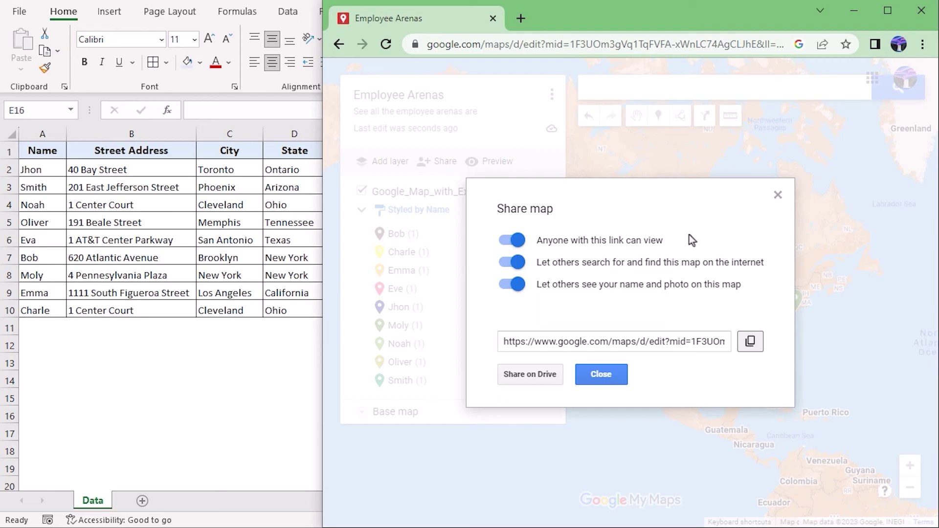
click(758, 348)
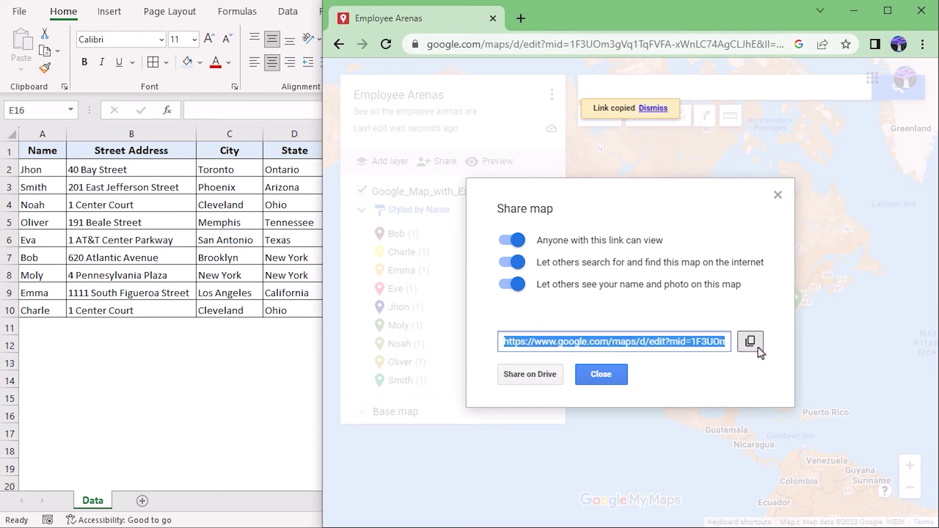
click(612, 376)
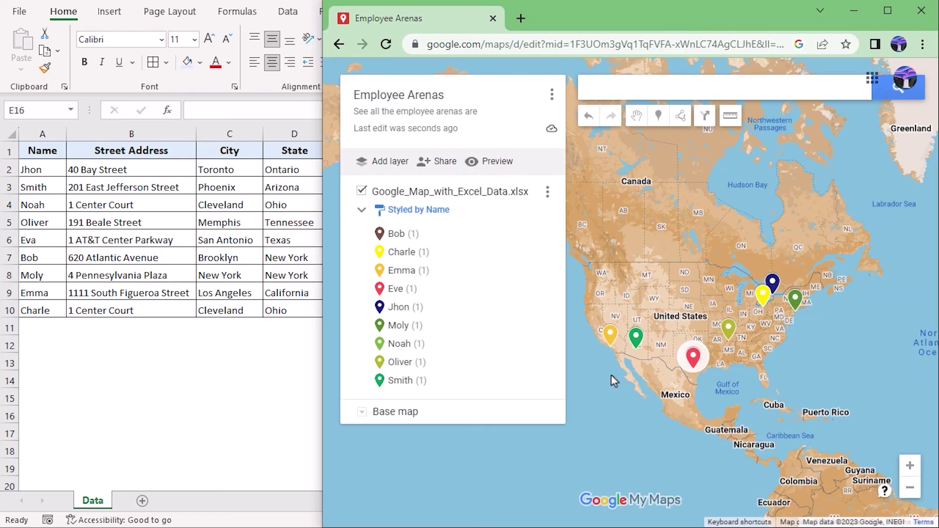